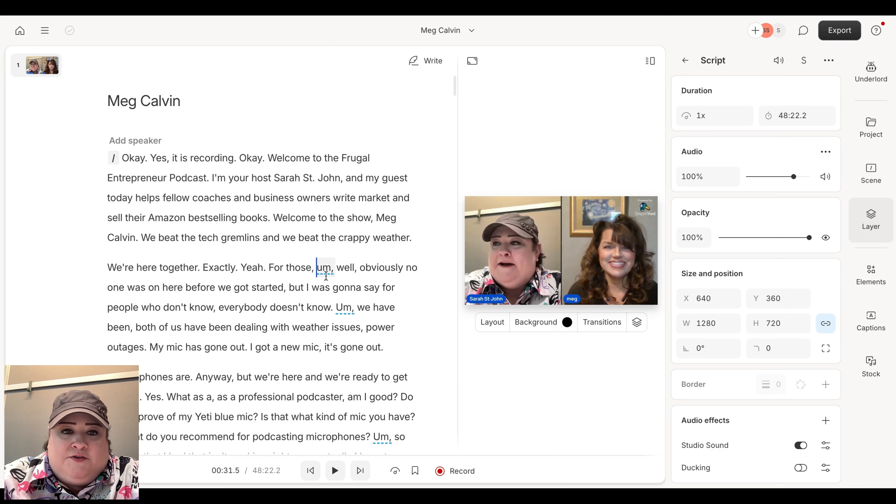
Select an 'um' after 'For those' and search the transcript for all filler words.
{"action": "scroll", "coordinate": [328, 282], "scroll_direction": "down", "scroll_amount": 1}
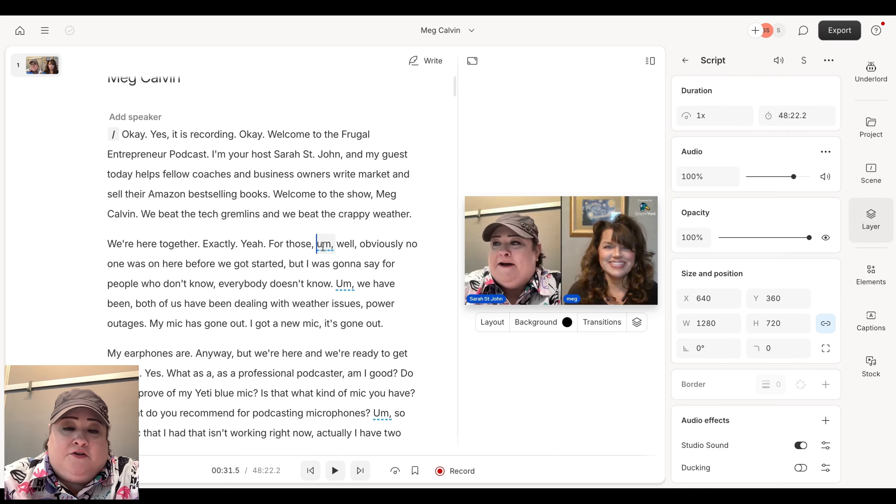
{"action": "double_click", "coordinate": [322, 246]}
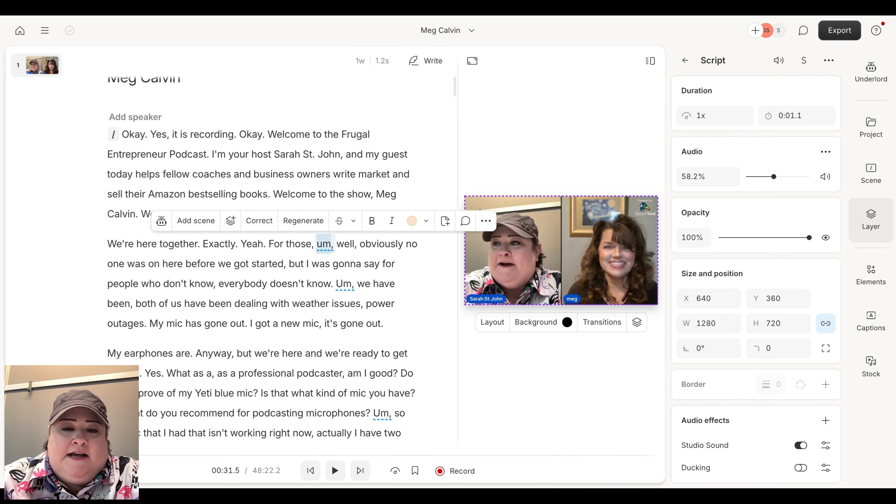
{"action": "right_click", "coordinate": [355, 234]}
{"action": "left_click", "coordinate": [422, 272]}
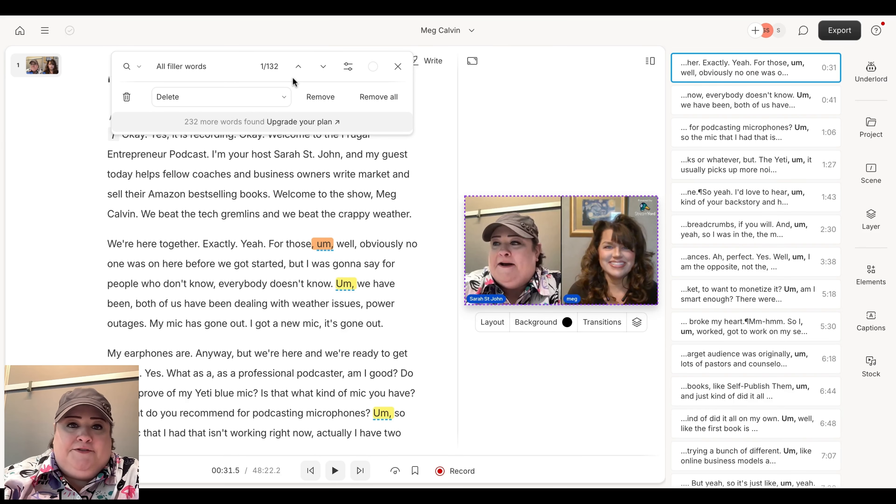
Remove all the filler words from the transcript and close the search.
{"action": "left_click", "coordinate": [388, 100]}
{"action": "left_click", "coordinate": [388, 101]}
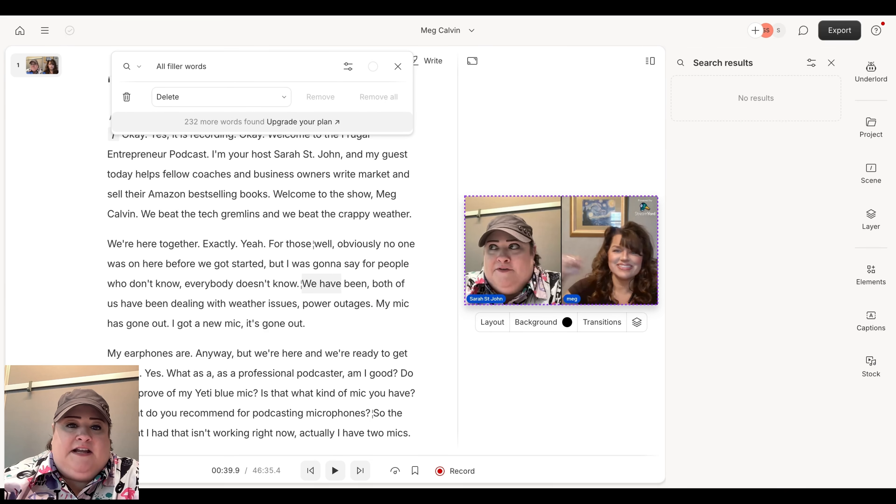
{"action": "left_click", "coordinate": [398, 66]}
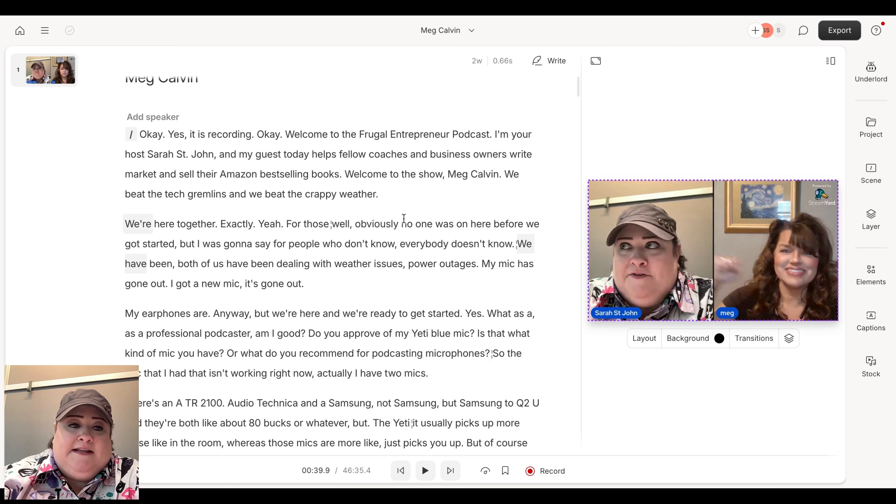
Show the timeline beneath the transcript.
{"action": "scroll", "coordinate": [290, 336], "scroll_direction": "down", "scroll_amount": 3}
{"action": "scroll", "coordinate": [290, 336], "scroll_direction": "up", "scroll_amount": 4}
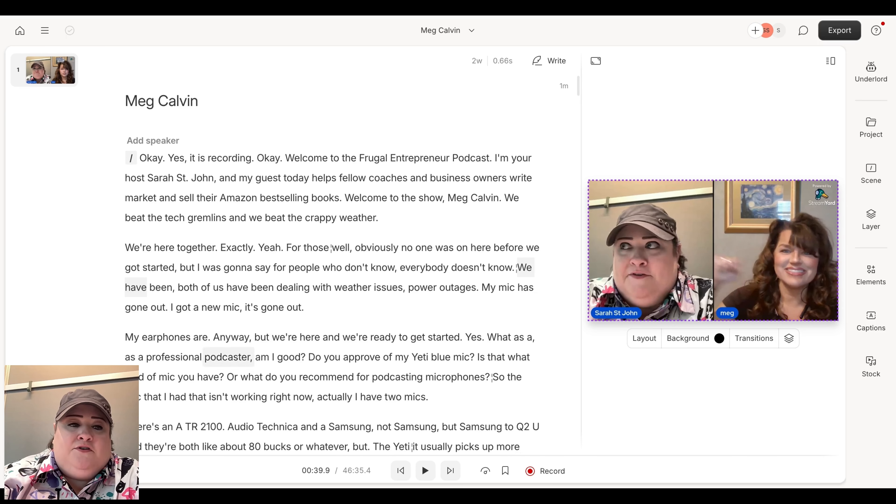
{"action": "left_click", "coordinate": [59, 470]}
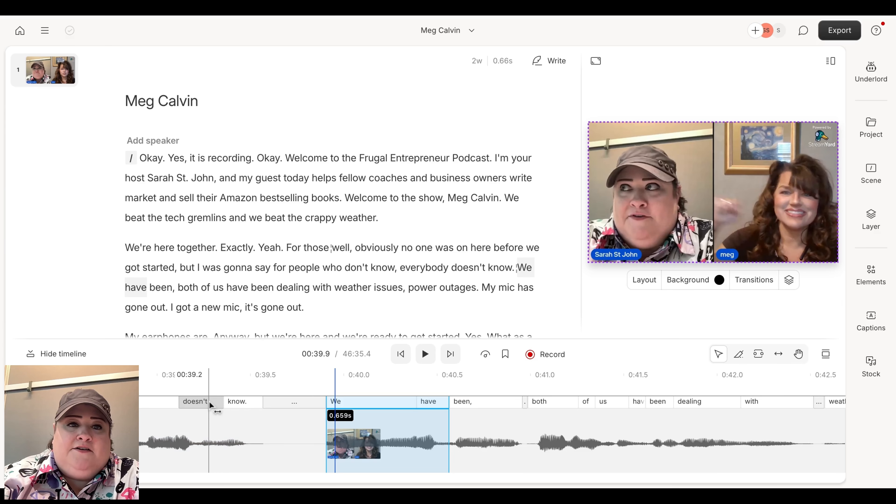
Delete the word 'crappy', then undo the deletion.
{"action": "scroll", "coordinate": [352, 148], "scroll_direction": "down", "scroll_amount": 2}
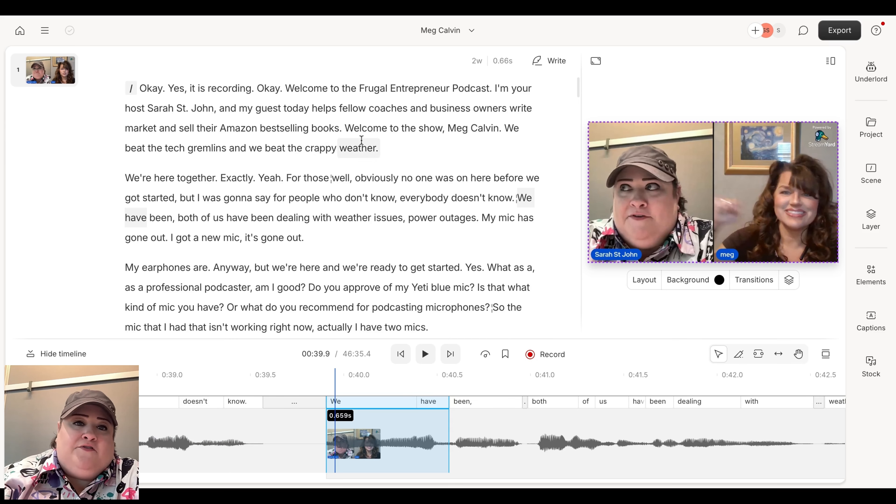
{"action": "double_click", "coordinate": [314, 148]}
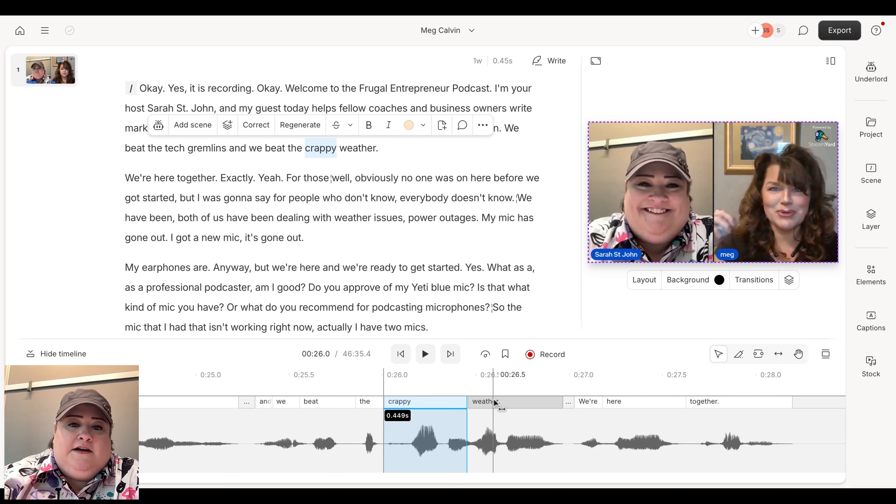
{"action": "key", "text": "BackSpace"}
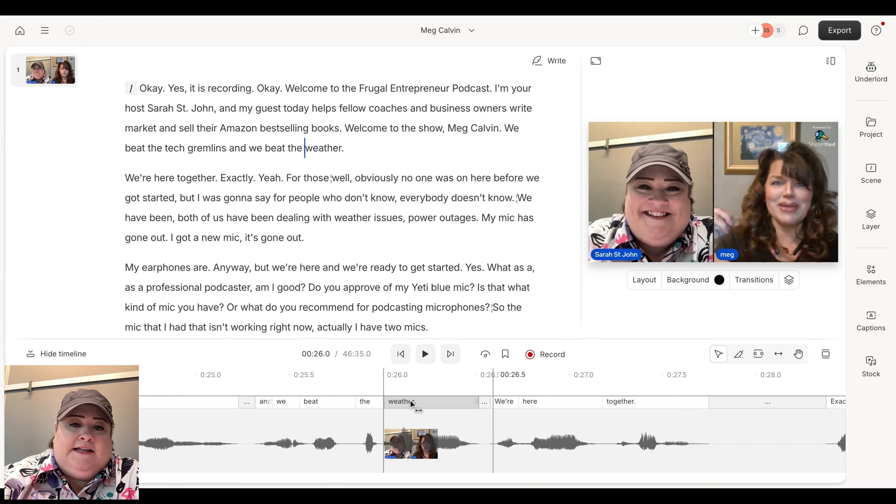
{"action": "key", "text": "ctrl+z"}
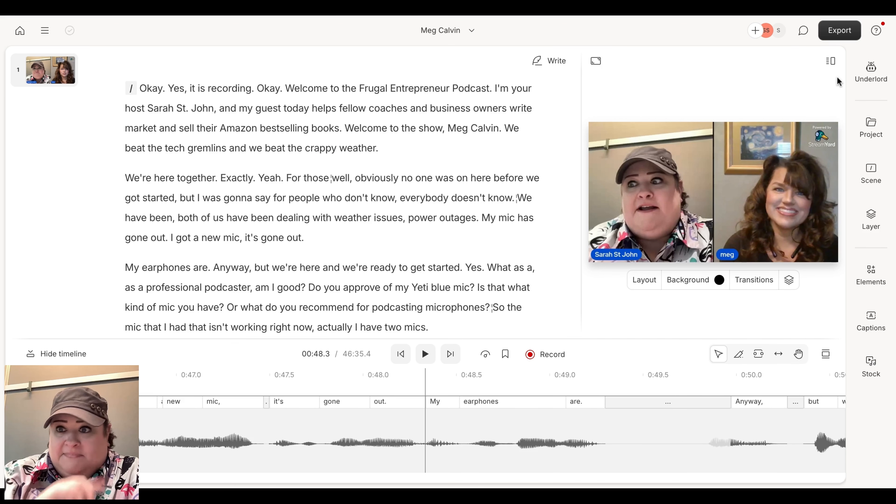
Apply Studio Sound to the interview audio through the Underlord assistant.
{"action": "left_click", "coordinate": [871, 79]}
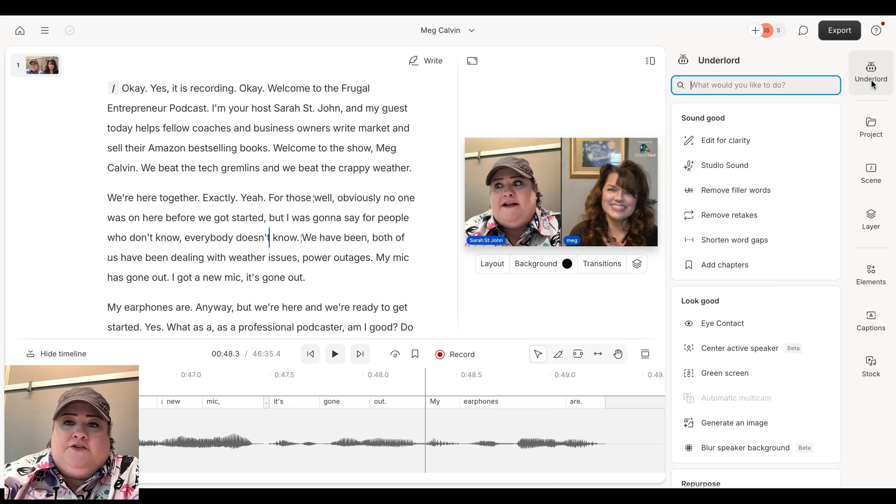
{"action": "left_click", "coordinate": [737, 164]}
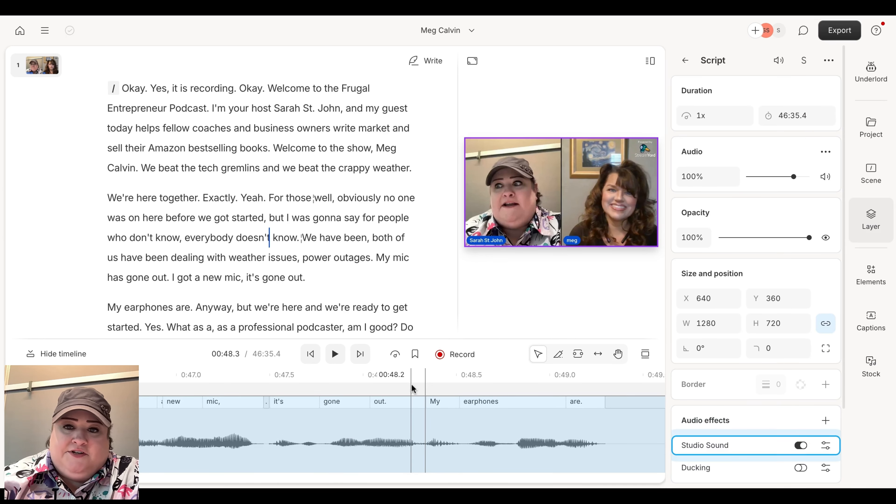
{"action": "scroll", "coordinate": [714, 366], "scroll_direction": "down", "scroll_amount": 3}
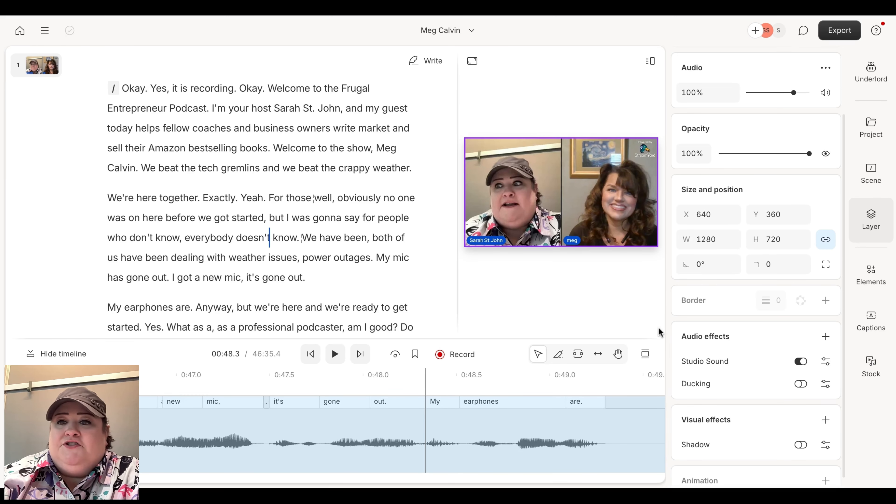
{"action": "left_click", "coordinate": [618, 293]}
Review the Export panel's Audio and Video settings, then close it without exporting.
{"action": "left_click", "coordinate": [839, 36]}
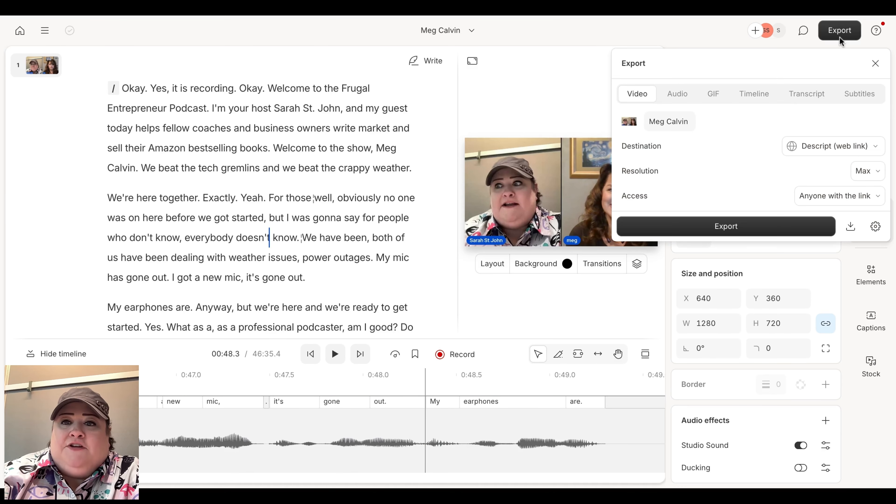
{"action": "left_click", "coordinate": [665, 99]}
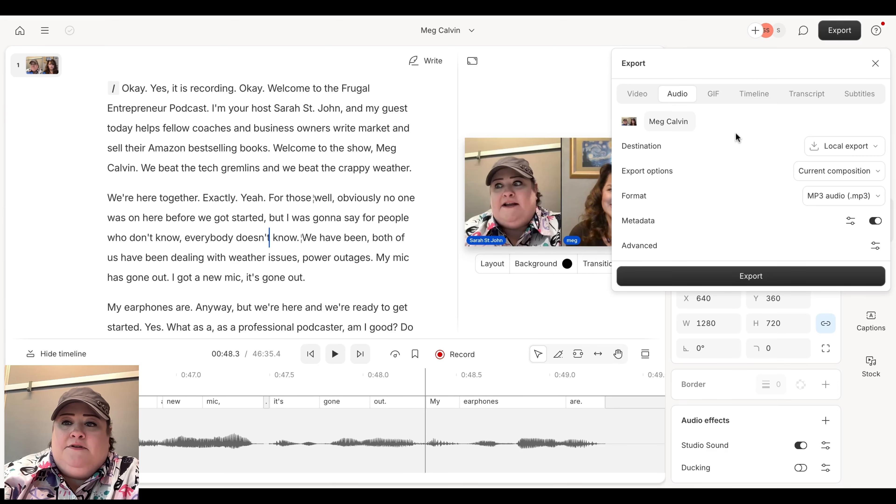
{"action": "left_click", "coordinate": [640, 99]}
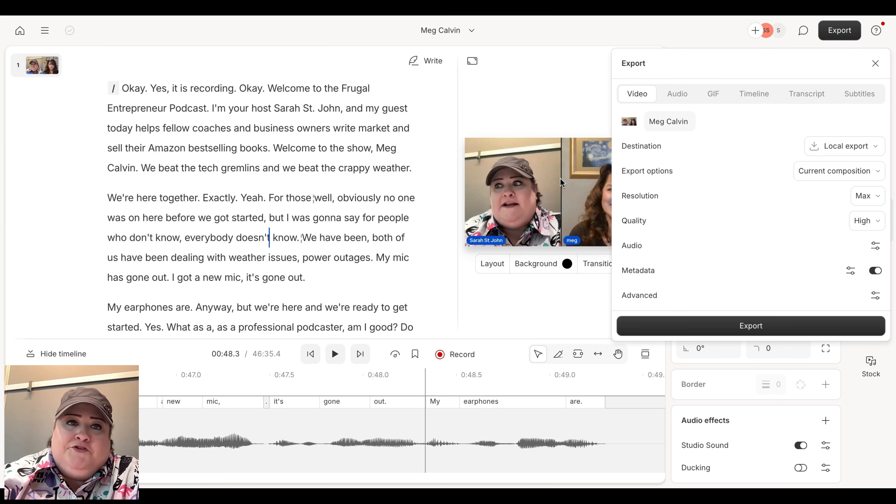
{"action": "left_click", "coordinate": [504, 92]}
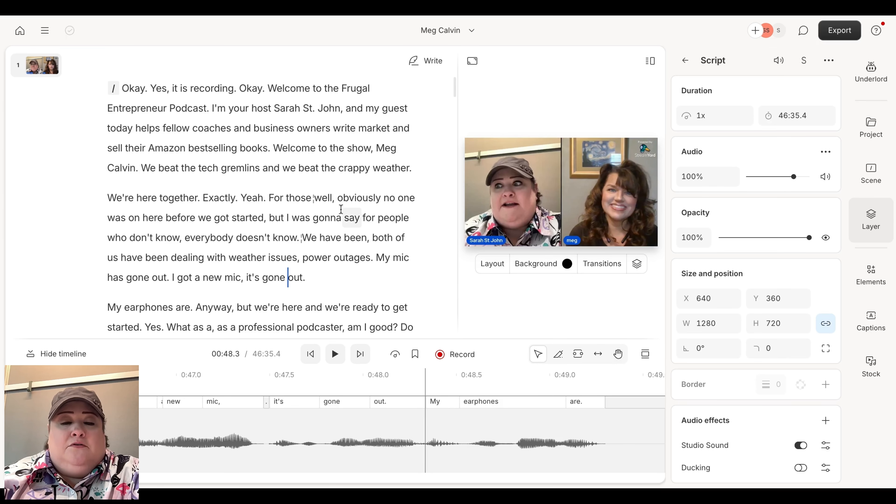
Scroll the script to the 23-minute question about AI ghost-writing a book.
{"action": "scroll", "coordinate": [341, 209], "scroll_direction": "down", "scroll_amount": 3}
{"action": "scroll", "coordinate": [340, 209], "scroll_direction": "down", "scroll_amount": 20}
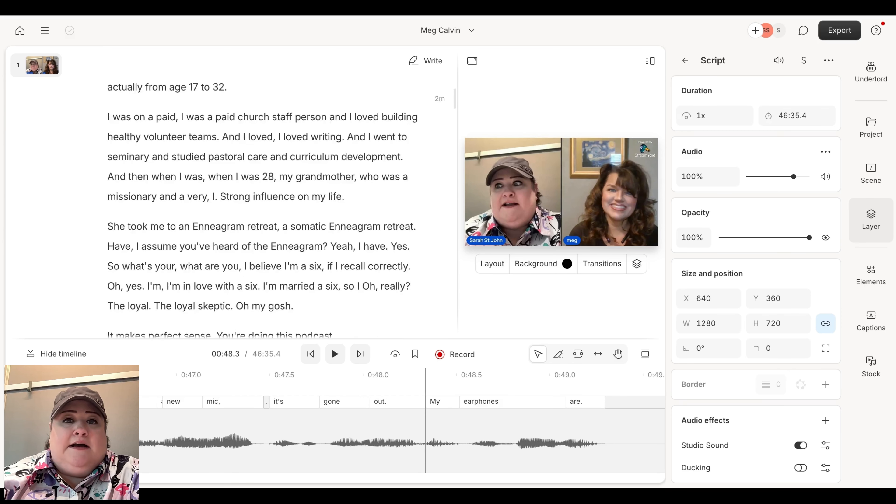
{"action": "scroll", "coordinate": [150, 233], "scroll_direction": "down", "scroll_amount": 20}
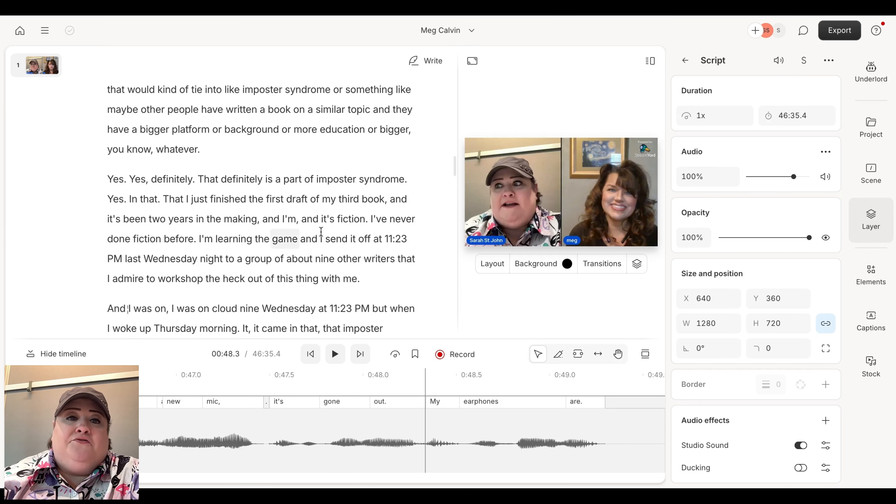
{"action": "scroll", "coordinate": [371, 290], "scroll_direction": "down", "scroll_amount": 2}
{"action": "scroll", "coordinate": [371, 289], "scroll_direction": "down", "scroll_amount": 4}
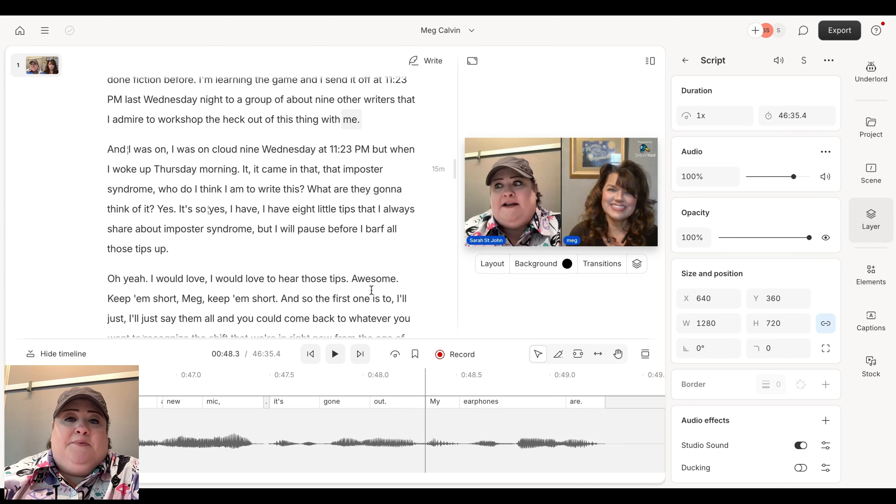
{"action": "scroll", "coordinate": [371, 290], "scroll_direction": "down", "scroll_amount": 8}
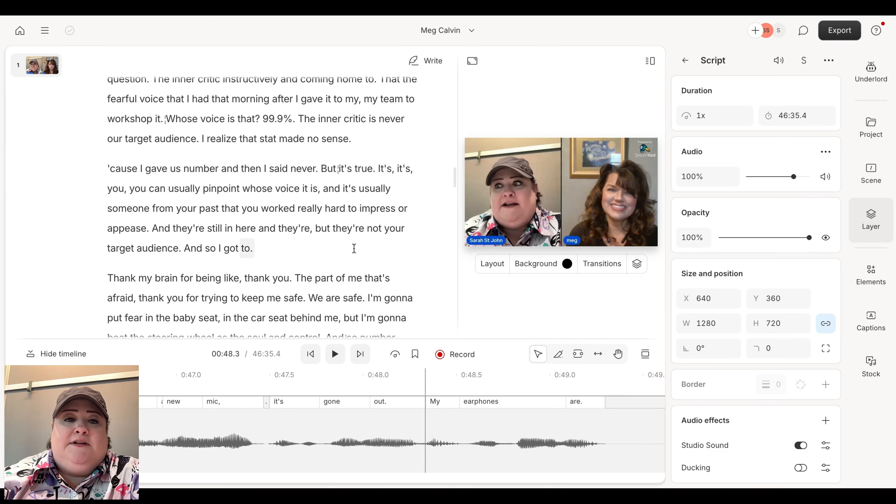
{"action": "scroll", "coordinate": [354, 254], "scroll_direction": "down", "scroll_amount": 20}
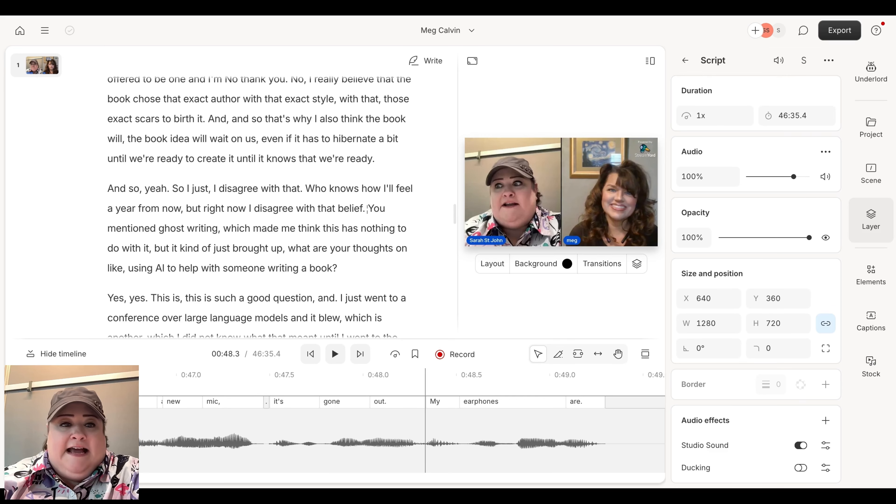
{"action": "scroll", "coordinate": [350, 156], "scroll_direction": "down", "scroll_amount": 2}
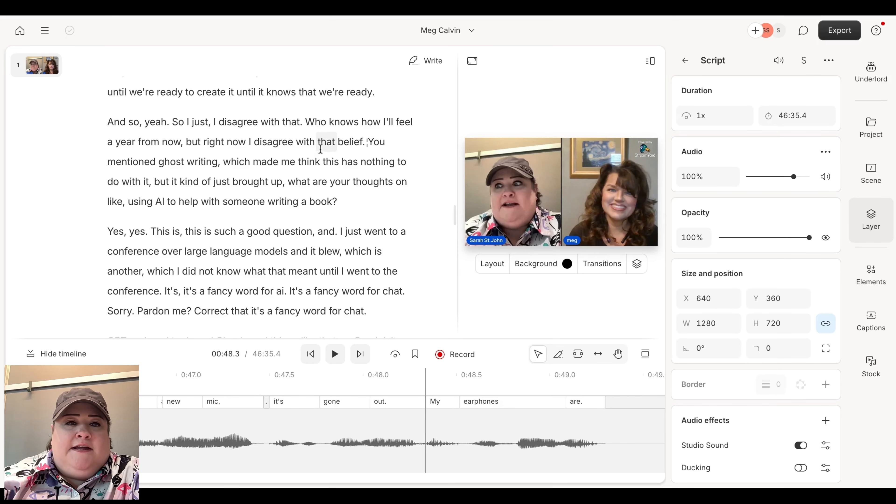
Split 'You mentioned ghost writing' into its own paragraph after 'belief.' and open Stock media.
{"action": "left_click", "coordinate": [254, 141]}
{"action": "left_click", "coordinate": [334, 354]}
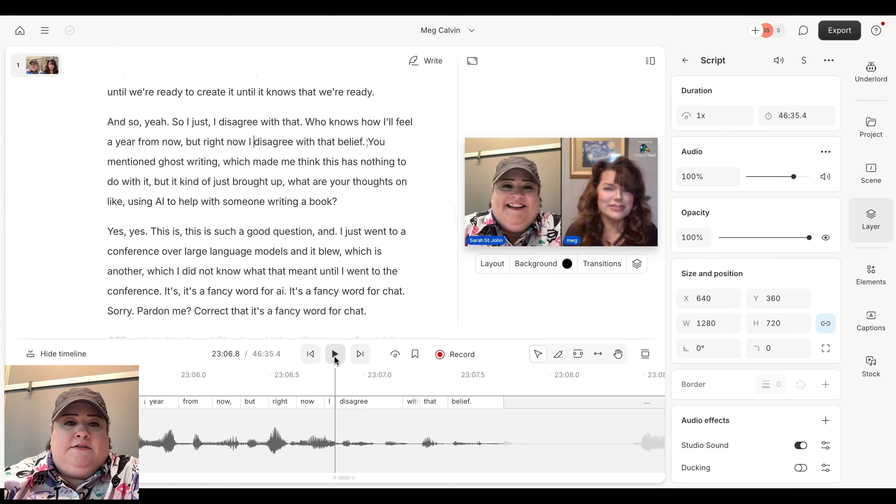
{"action": "left_click", "coordinate": [368, 142]}
{"action": "key", "text": "Return"}
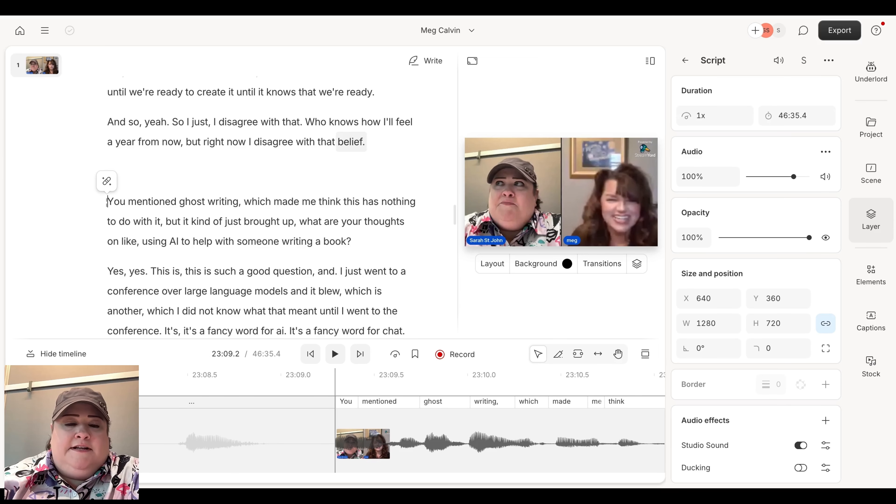
{"action": "left_click", "coordinate": [160, 171]}
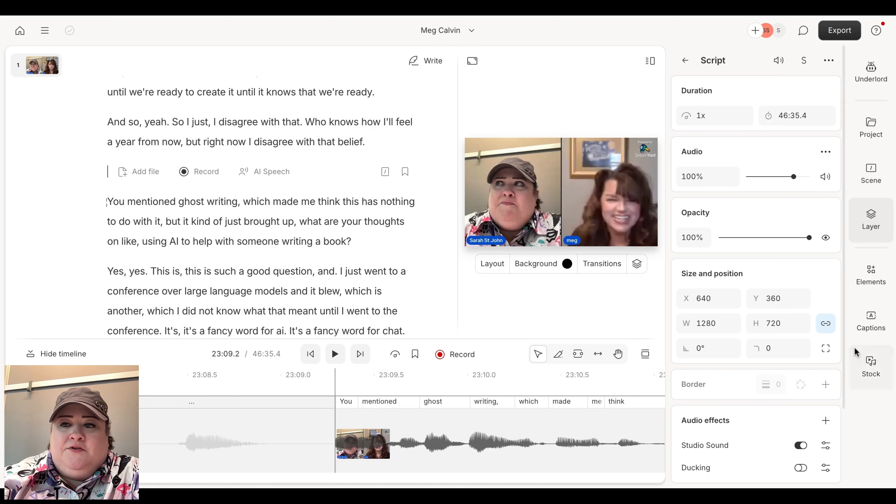
{"action": "left_click", "coordinate": [864, 365]}
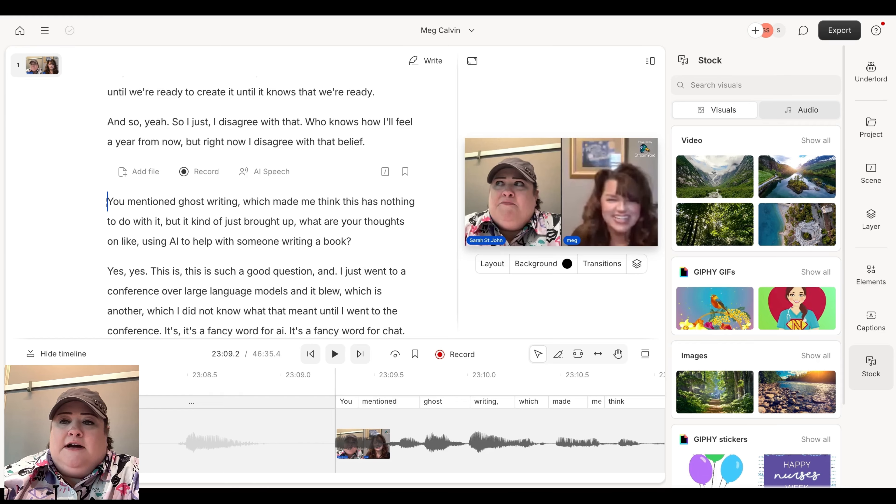
List all stock audio sound effects and preview Torch Pass By Whoosh Fast.
{"action": "left_click", "coordinate": [817, 116]}
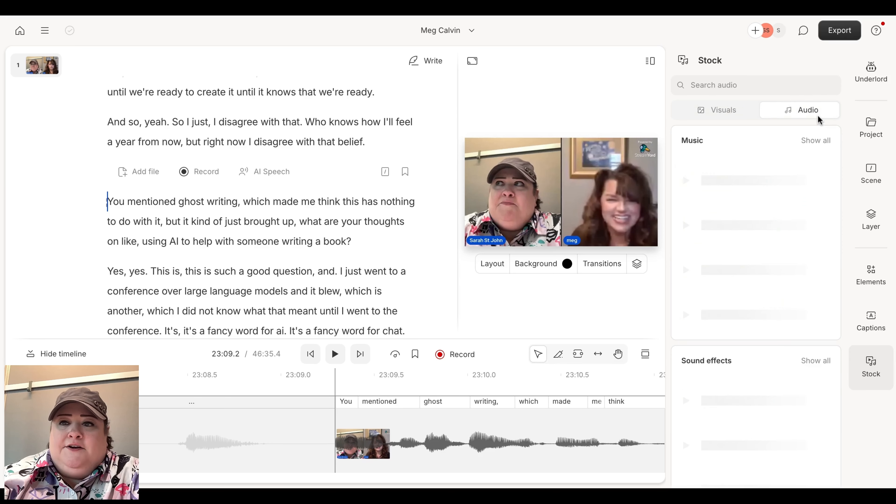
{"action": "scroll", "coordinate": [793, 286], "scroll_direction": "down", "scroll_amount": 3}
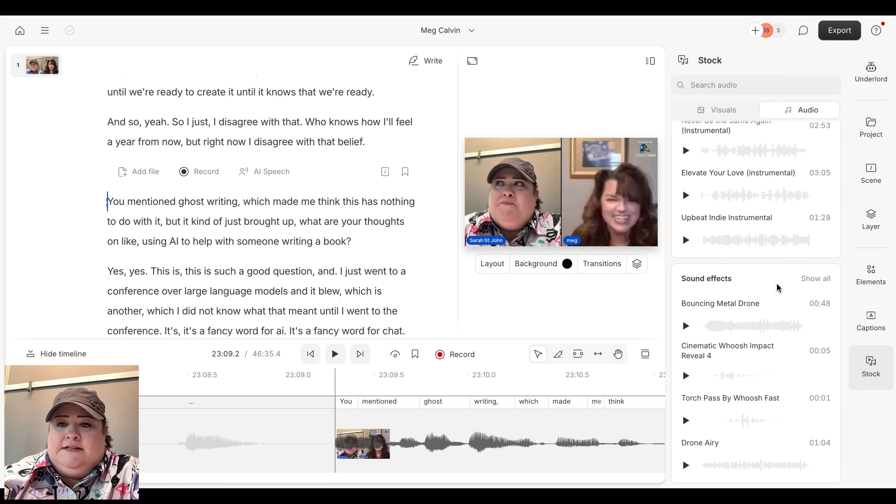
{"action": "left_click", "coordinate": [813, 279]}
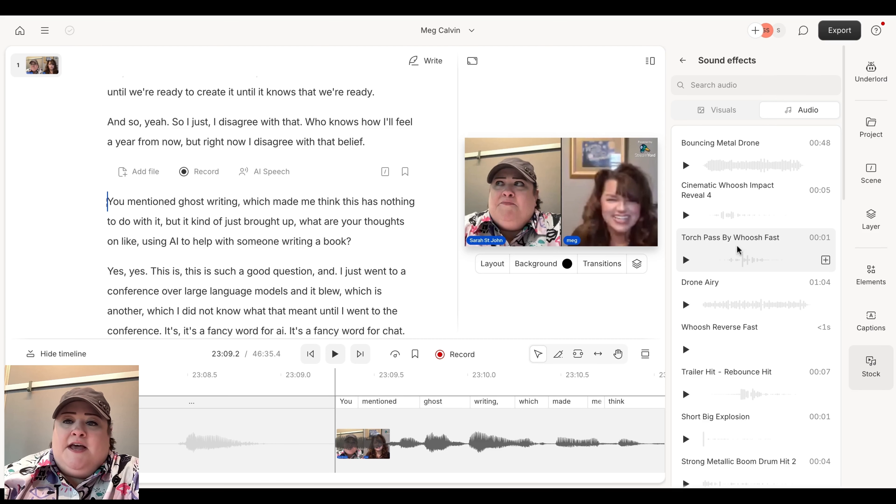
{"action": "left_click", "coordinate": [685, 263]}
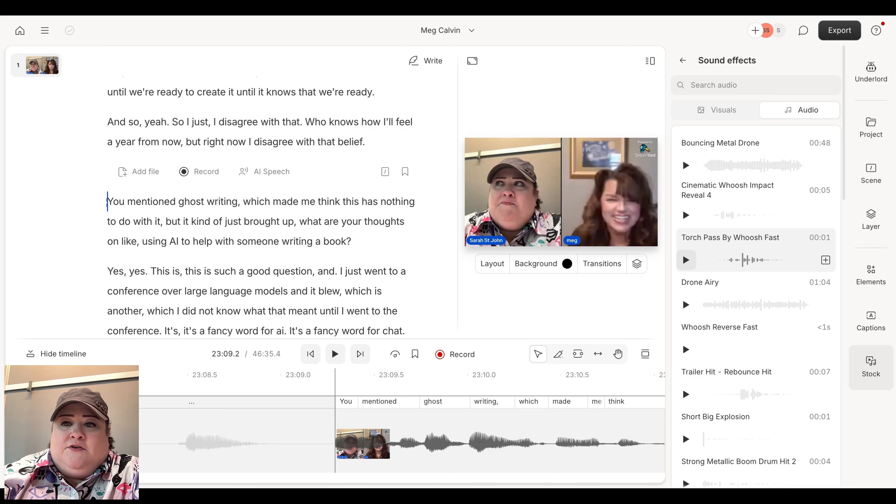
Insert Torch Pass By Whoosh Fast before 'You mentioned', widen its gap, and add a scene break.
{"action": "left_click", "coordinate": [826, 260]}
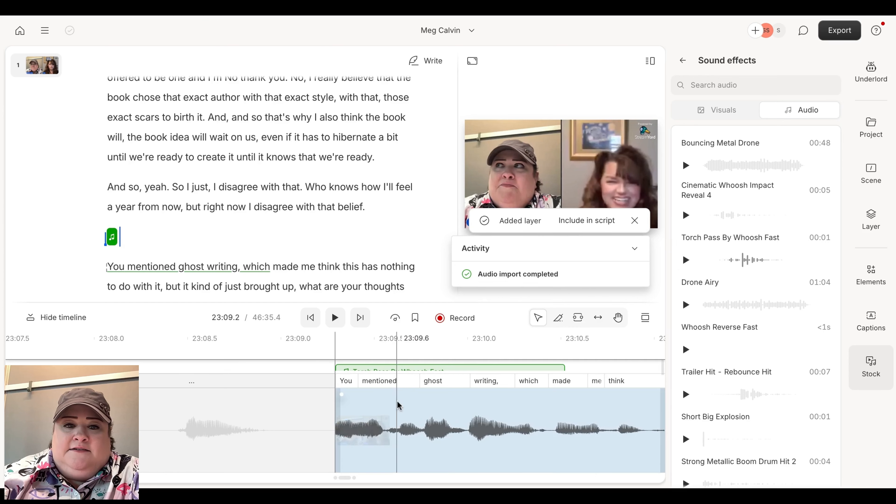
{"action": "left_click_drag", "start_coordinate": [351, 383], "coordinate": [592, 400]}
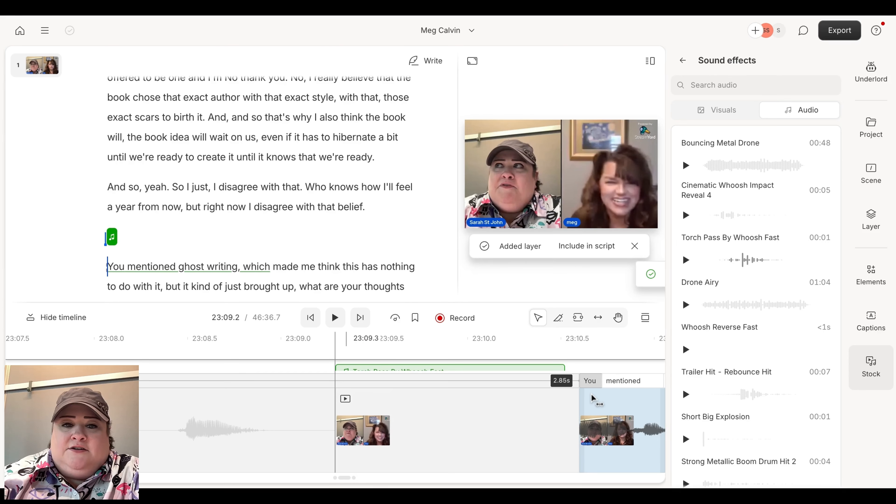
{"action": "left_click", "coordinate": [254, 206]}
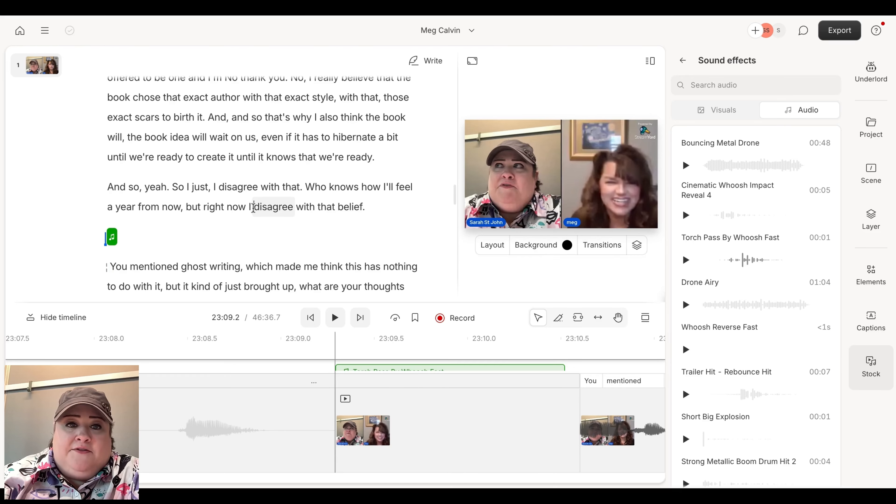
{"action": "left_click", "coordinate": [334, 317]}
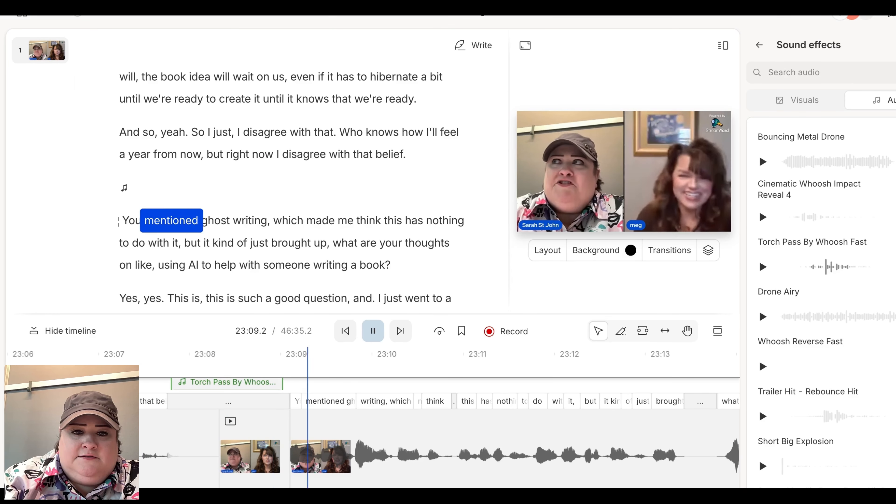
{"action": "key", "text": "space"}
{"action": "left_click", "coordinate": [154, 188]}
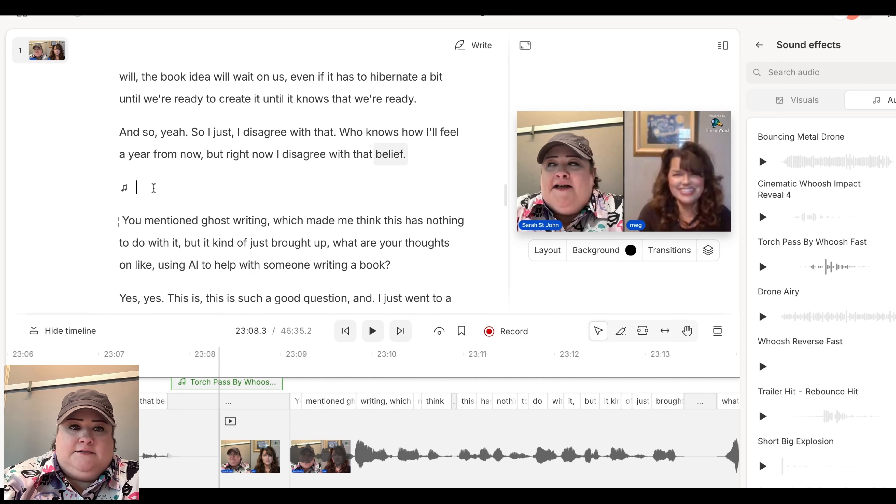
{"action": "type", "text": "/"}
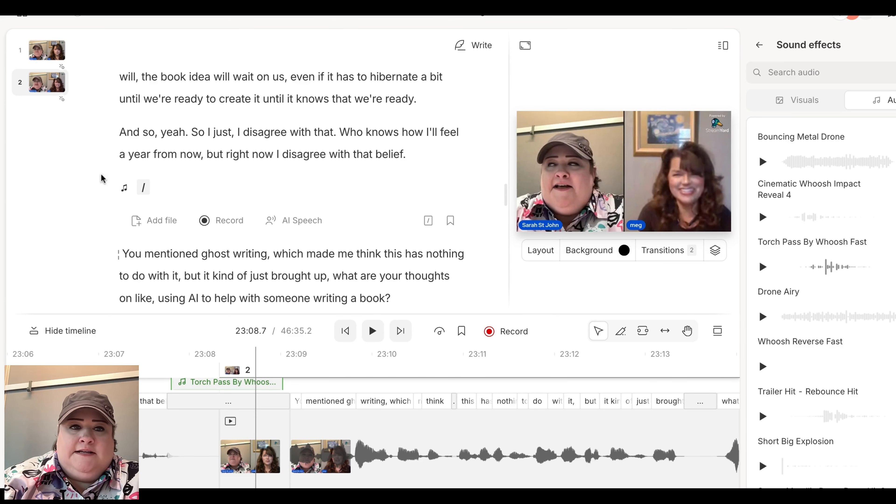
Insert SuiteDash Ad-1.mp3 as a scene after the whoosh and confirm its transcription.
{"action": "left_click", "coordinate": [150, 220]}
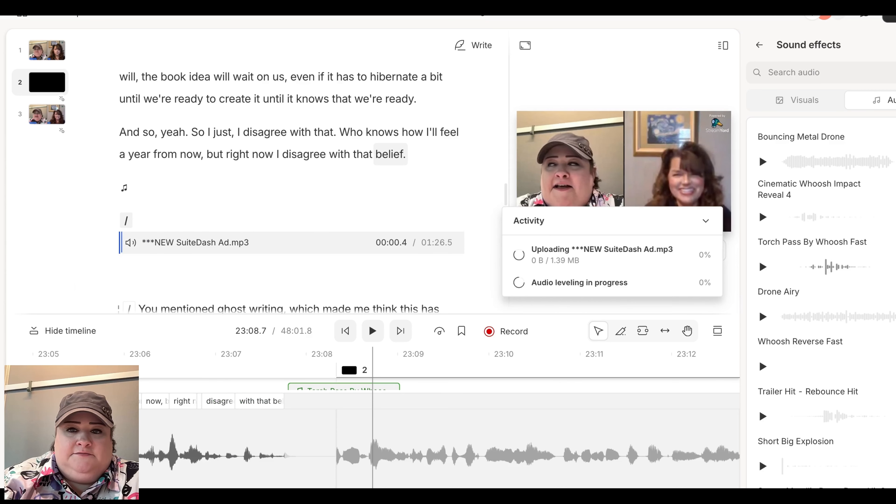
{"action": "left_click", "coordinate": [340, 398]}
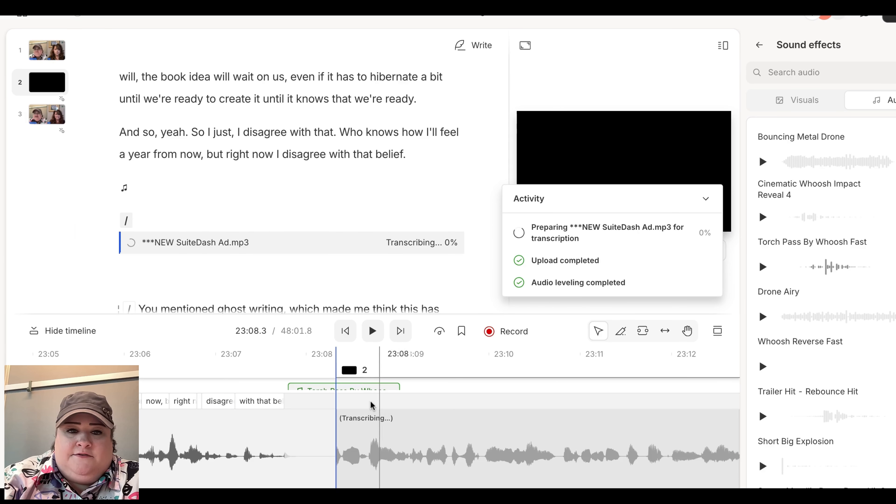
{"action": "key", "text": "super+z"}
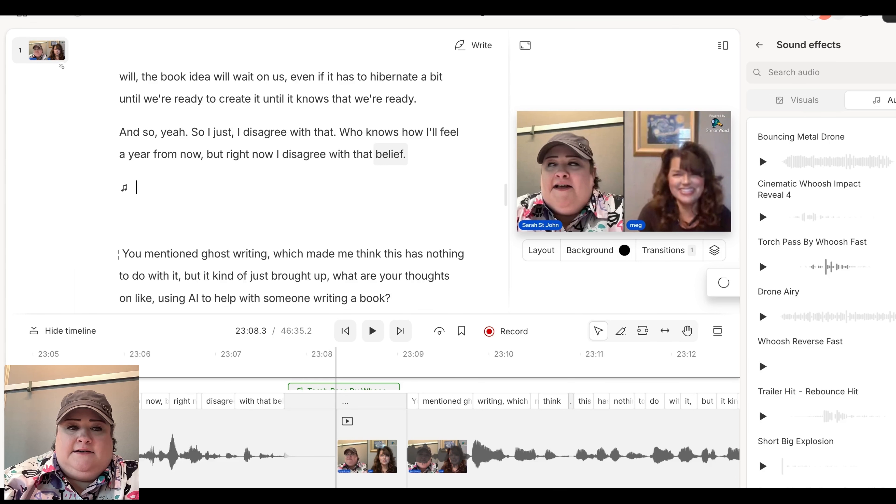
{"action": "type", "text": "/"}
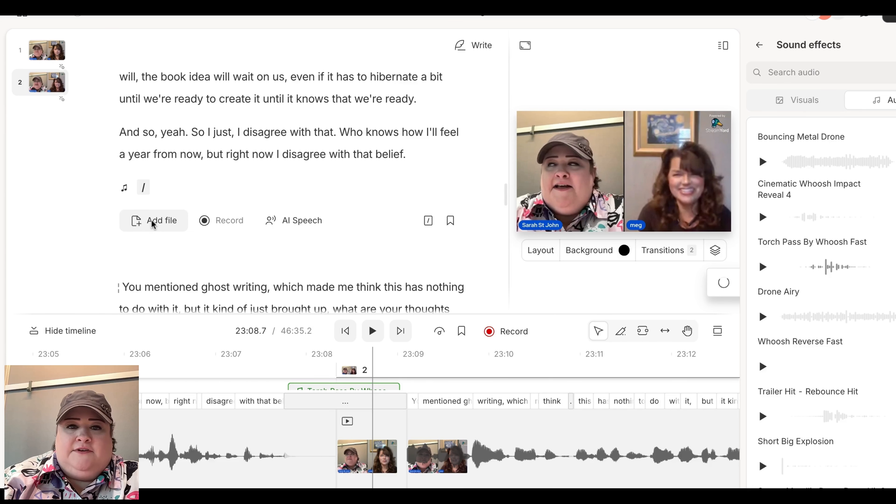
{"action": "left_click", "coordinate": [151, 224]}
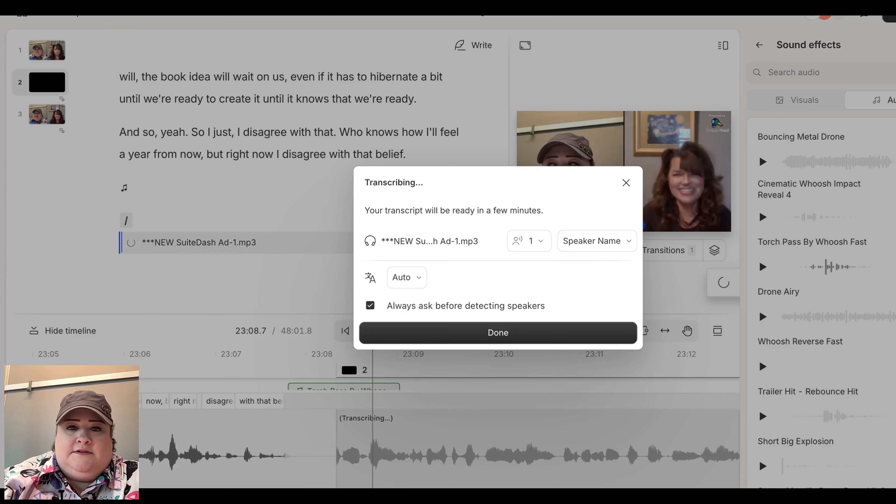
{"action": "left_click", "coordinate": [458, 332]}
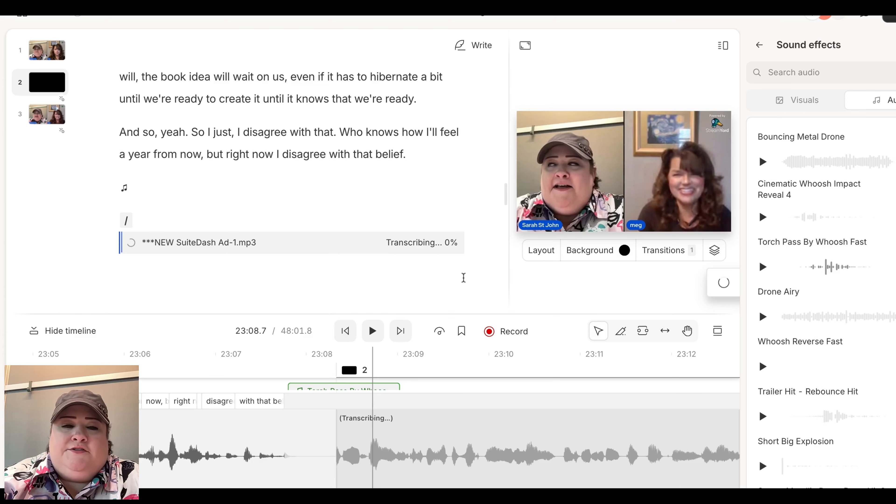
{"action": "scroll", "coordinate": [464, 277], "scroll_direction": "down", "scroll_amount": 3}
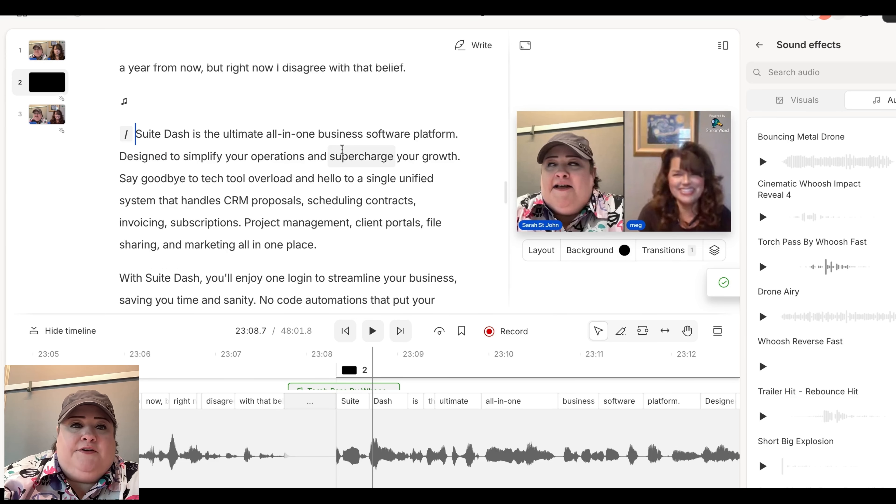
Start a new scene line after the ad's closing 'Low price, unlimited potential.'.
{"action": "scroll", "coordinate": [341, 150], "scroll_direction": "down", "scroll_amount": 2}
{"action": "scroll", "coordinate": [342, 150], "scroll_direction": "down", "scroll_amount": 10}
{"action": "left_click", "coordinate": [280, 172]}
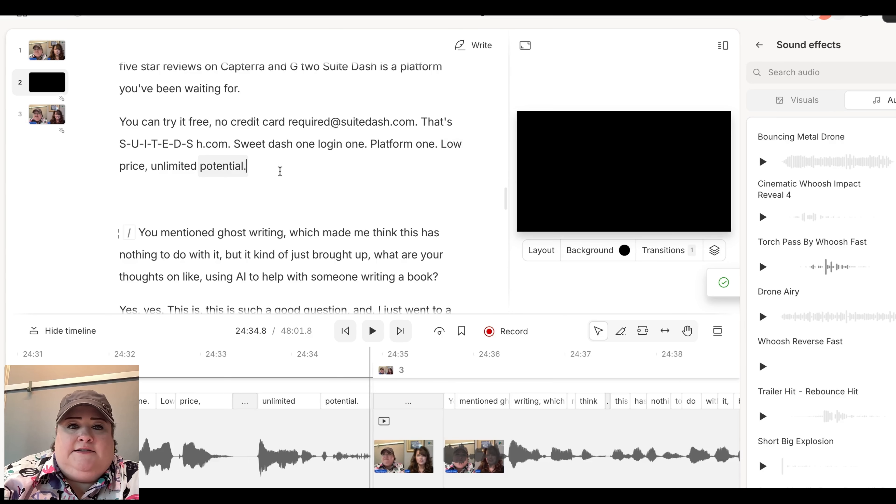
{"action": "key", "text": "Return"}
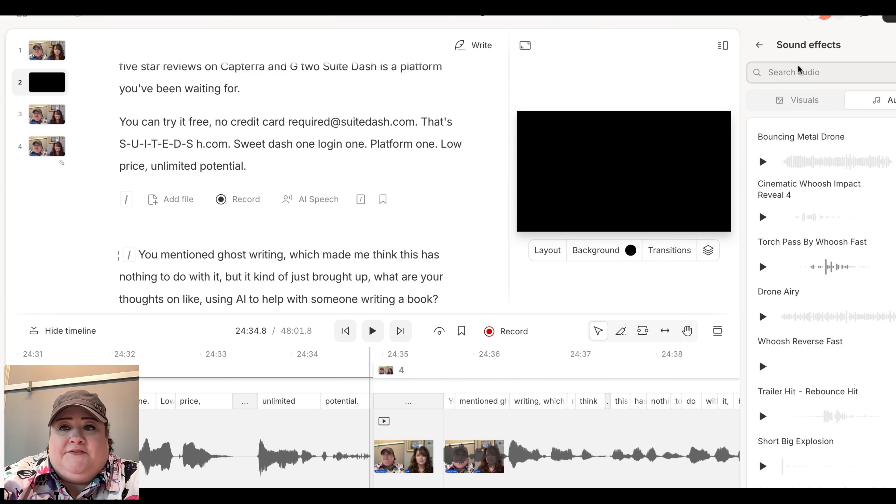
Insert a second Torch Pass By Whoosh Fast sound effect from Stock after the ad.
{"action": "left_click", "coordinate": [760, 45]}
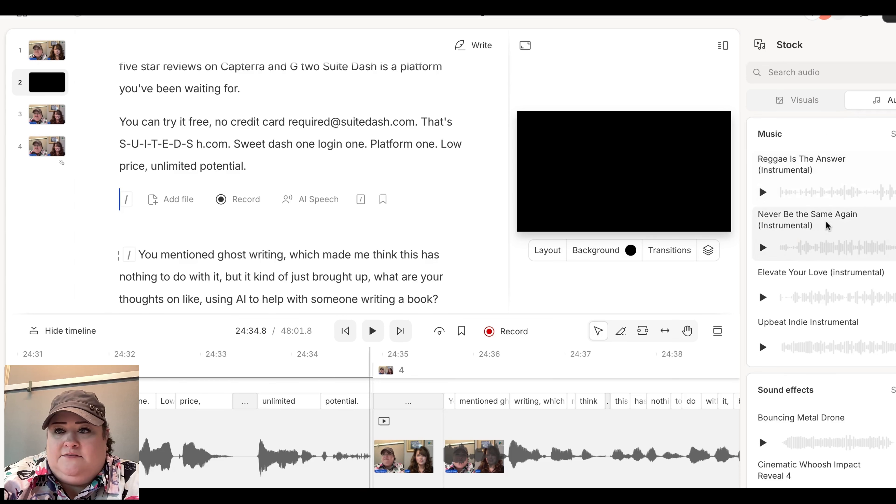
{"action": "scroll", "coordinate": [847, 150], "scroll_direction": "down", "scroll_amount": 3}
{"action": "left_click", "coordinate": [865, 413]}
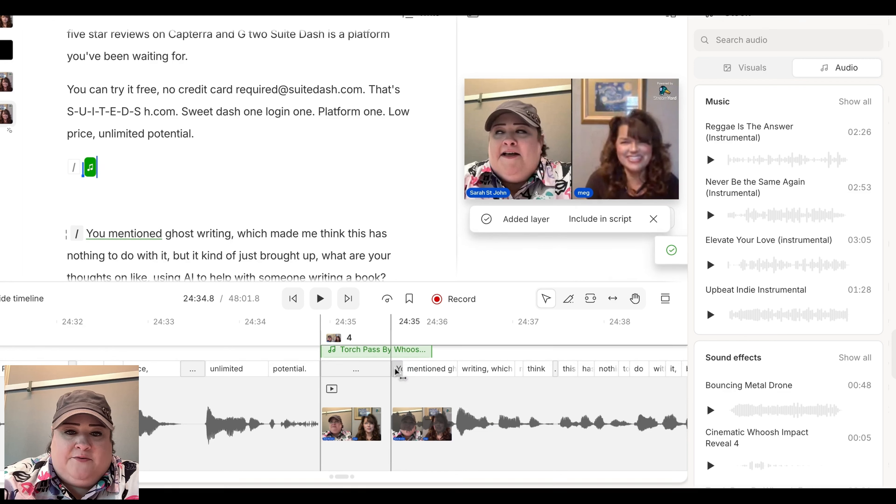
Widen the gap before "You mentioned" to 1.33s and play from "unlimited" to hear the whoosh.
{"action": "left_click_drag", "start_coordinate": [392, 371], "coordinate": [437, 376]}
{"action": "left_click", "coordinate": [106, 143]}
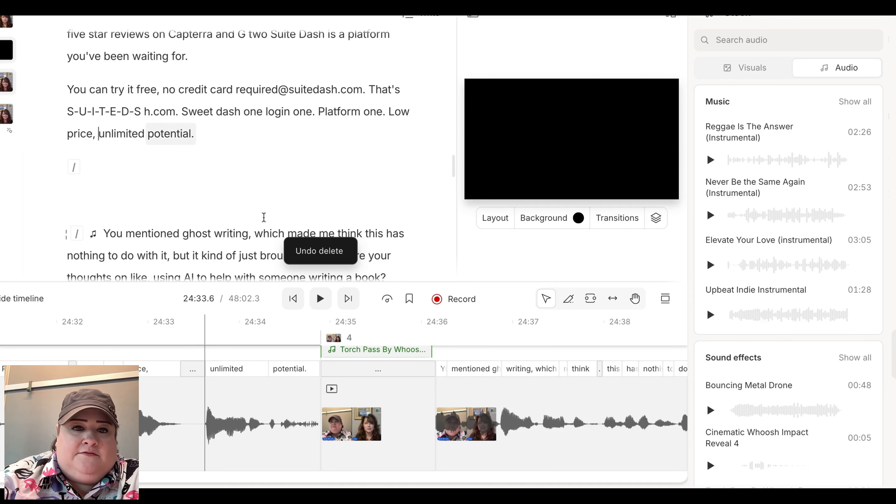
{"action": "left_click", "coordinate": [320, 297]}
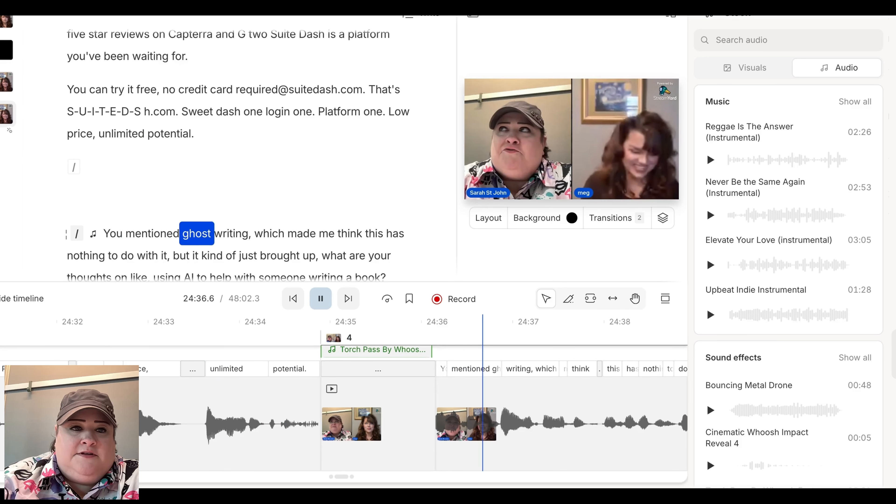
{"action": "left_click", "coordinate": [320, 298]}
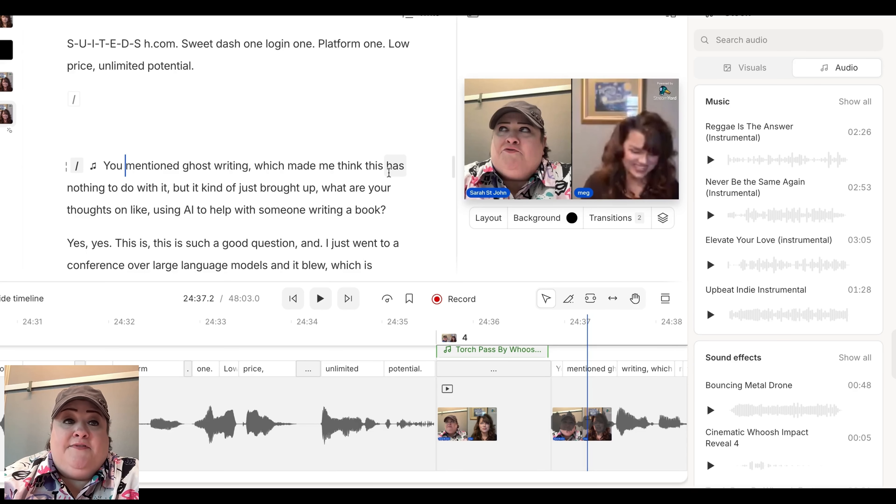
{"action": "scroll", "coordinate": [388, 173], "scroll_direction": "up", "scroll_amount": 20}
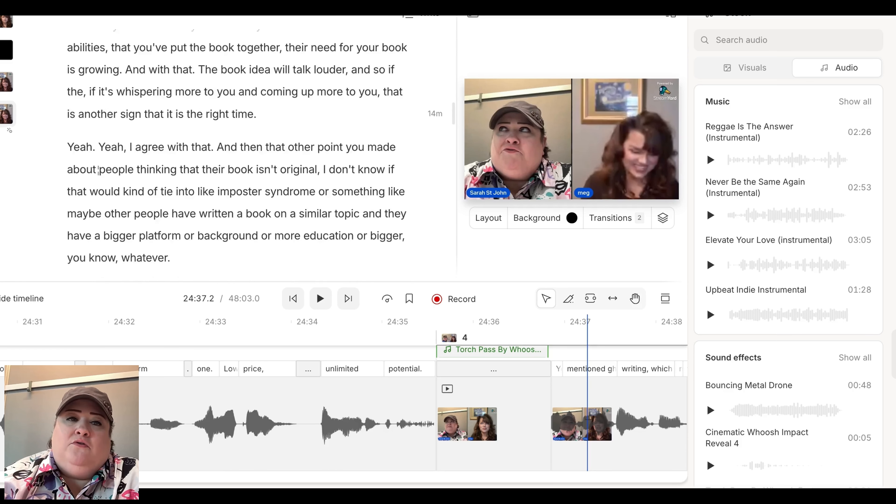
{"action": "scroll", "coordinate": [236, 152], "scroll_direction": "up", "scroll_amount": 20}
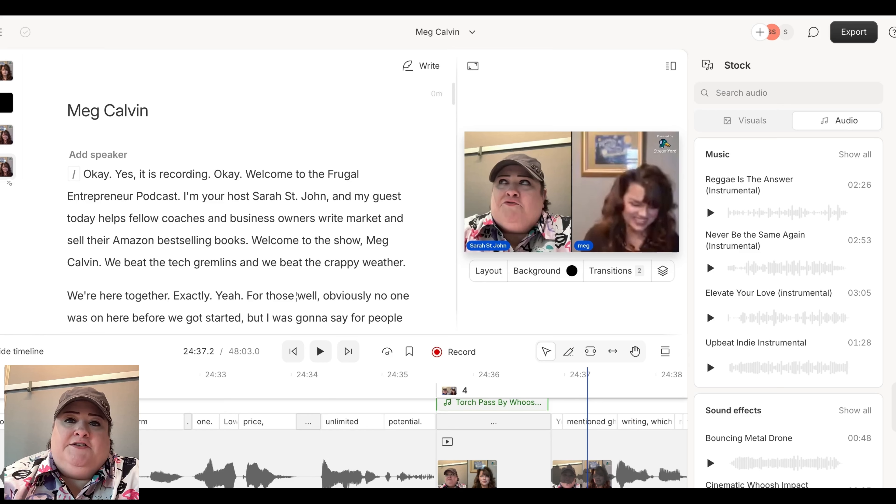